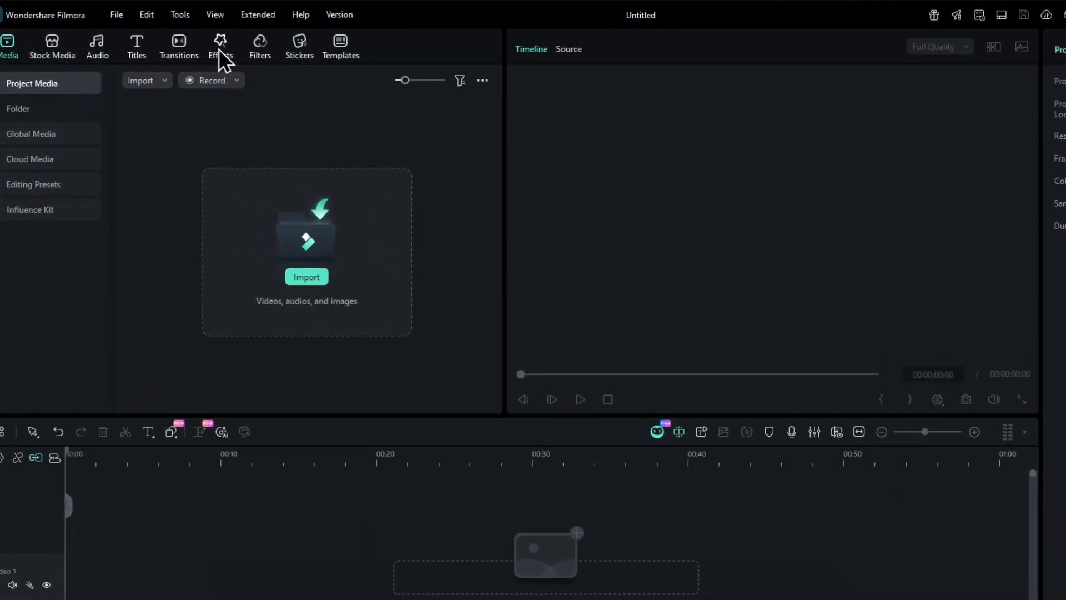
# Step: Open the Animated Charts effect from the Exclusive video effects
pyautogui.click(233, 55)
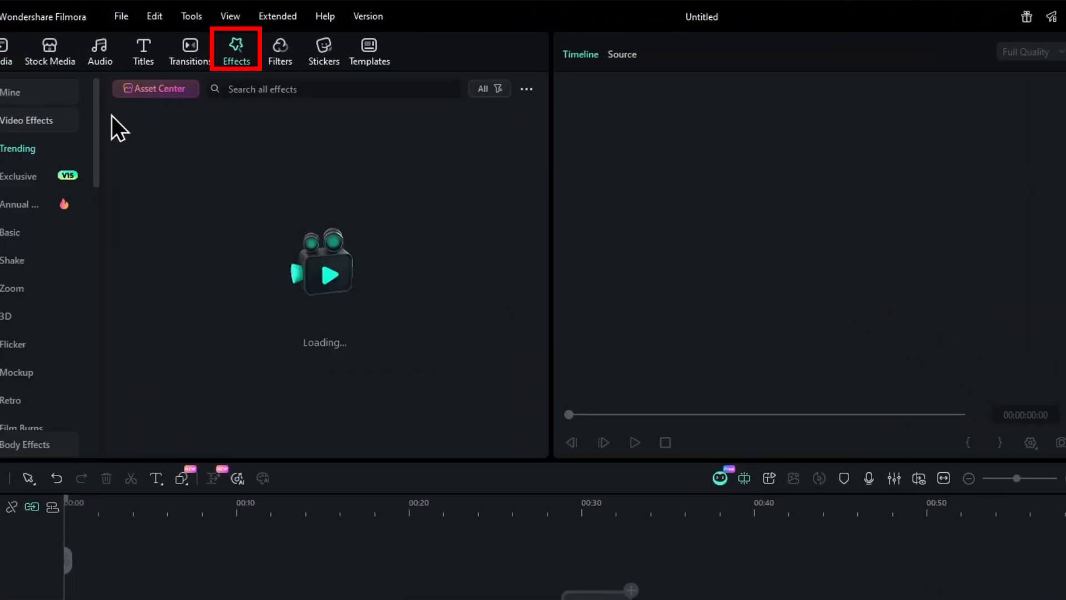
pyautogui.click(57, 180)
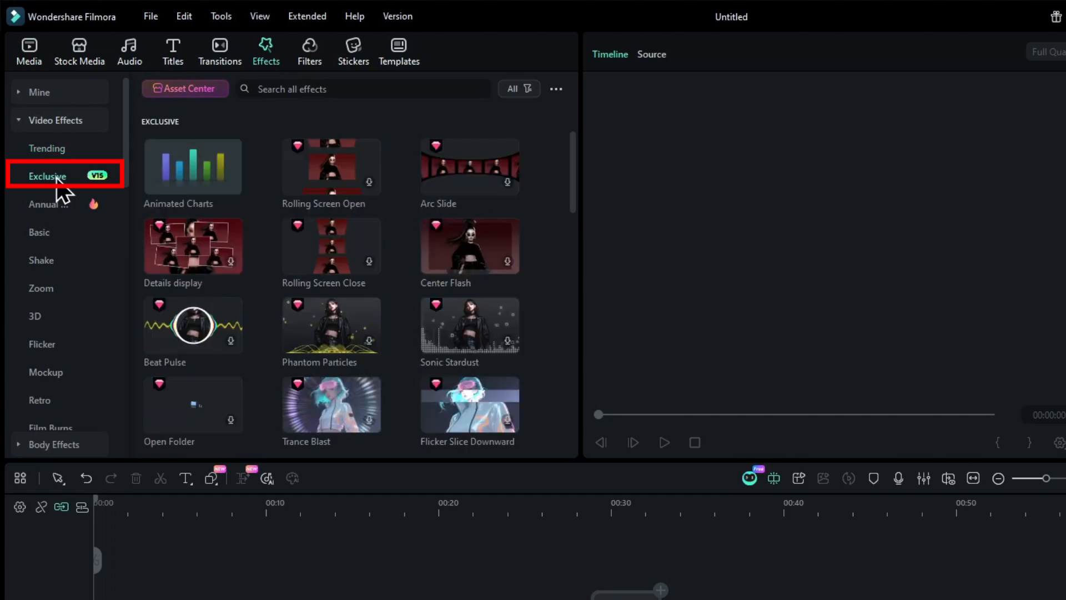
pyautogui.click(181, 180)
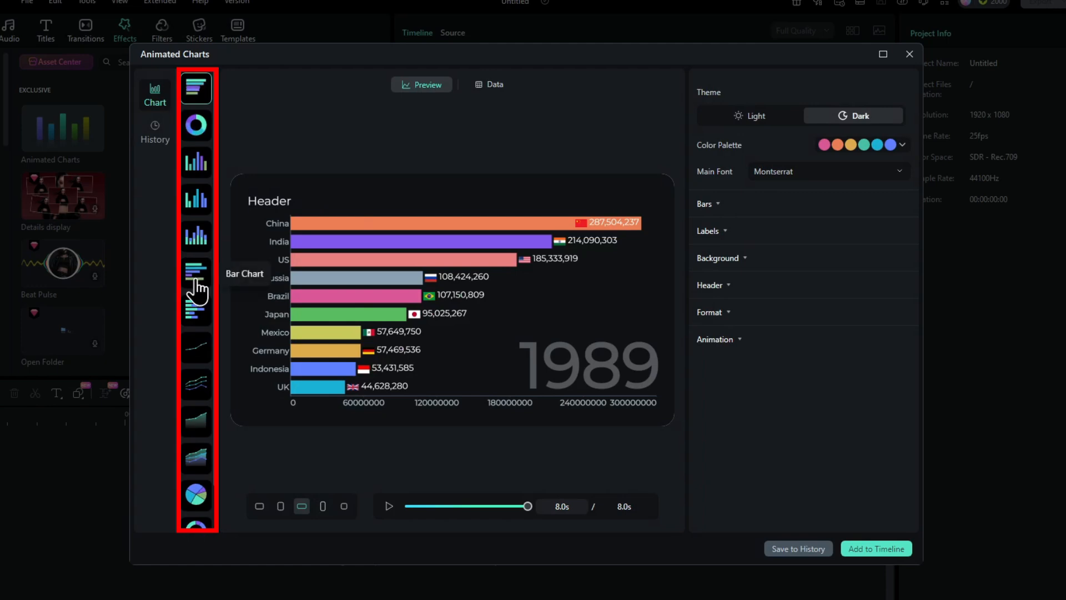
# Step: Try the pie, bar, line and Bar Chart Race chart types
pyautogui.click(195, 488)
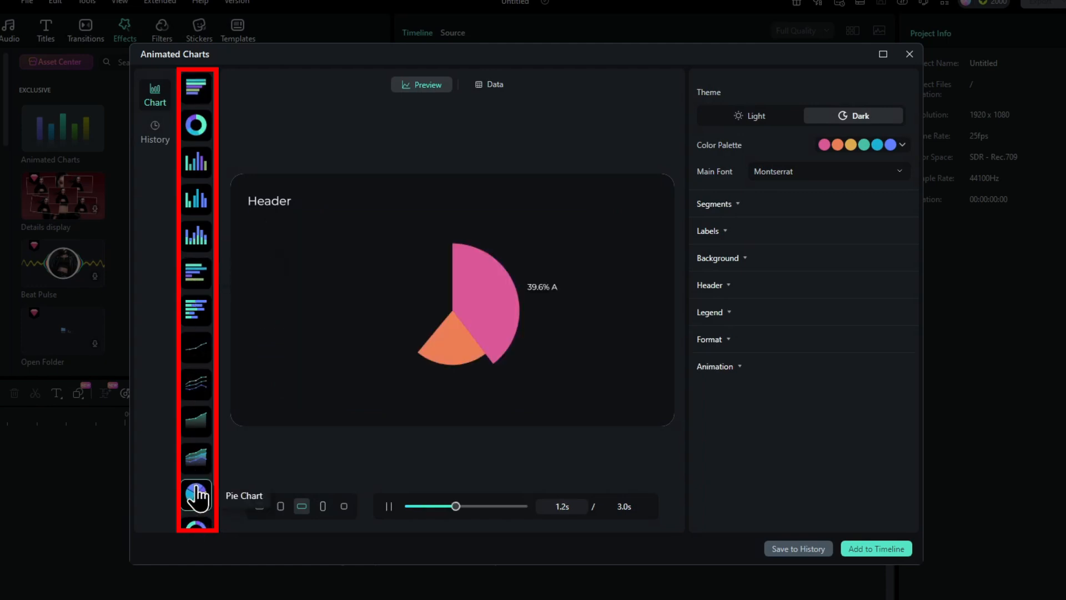
pyautogui.click(197, 270)
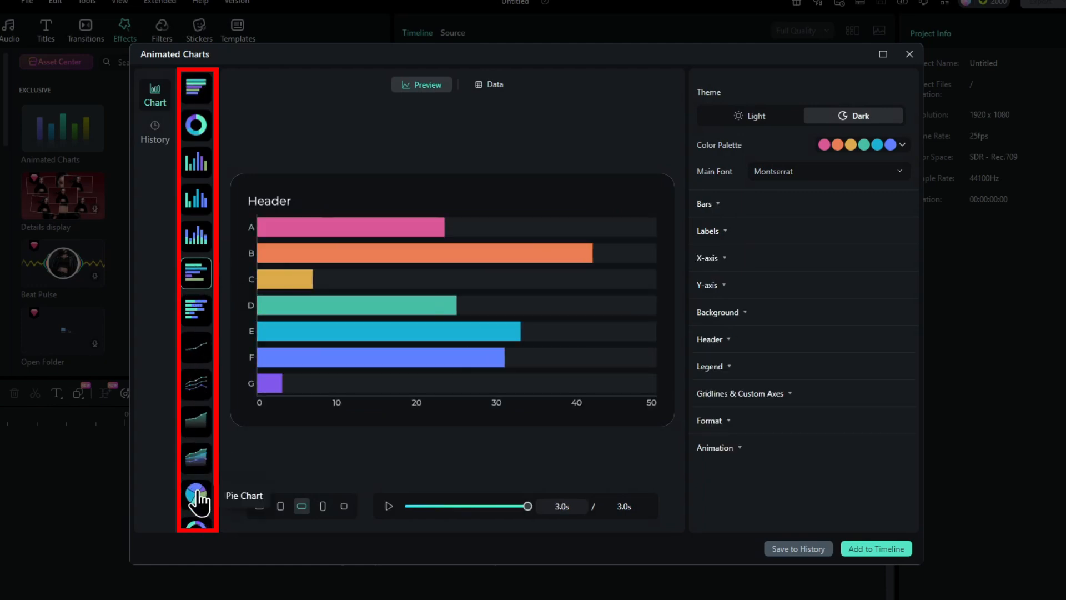
pyautogui.click(196, 491)
pyautogui.click(195, 346)
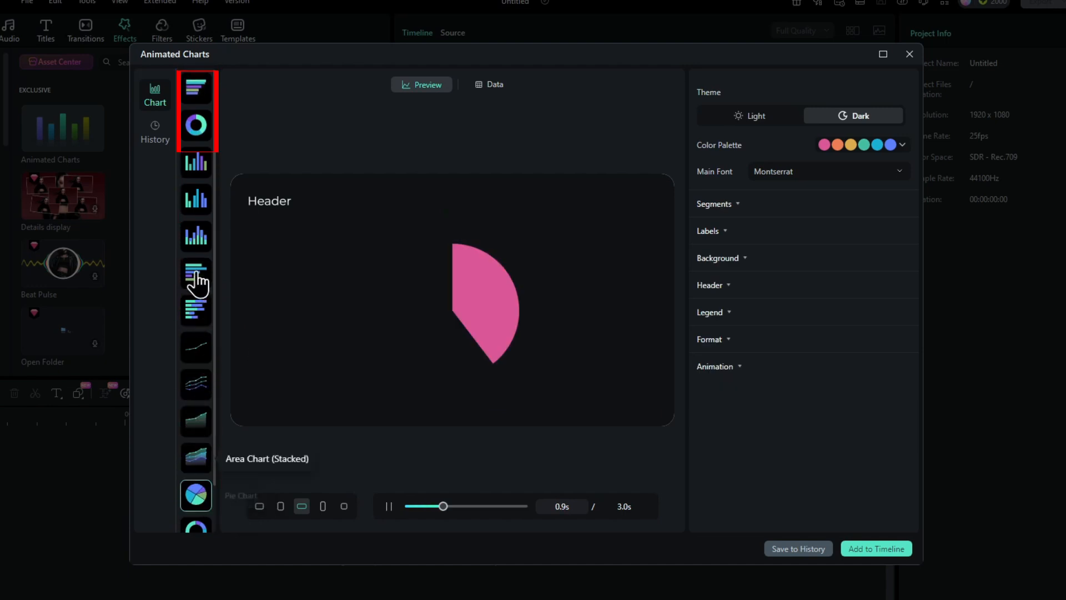
pyautogui.click(196, 89)
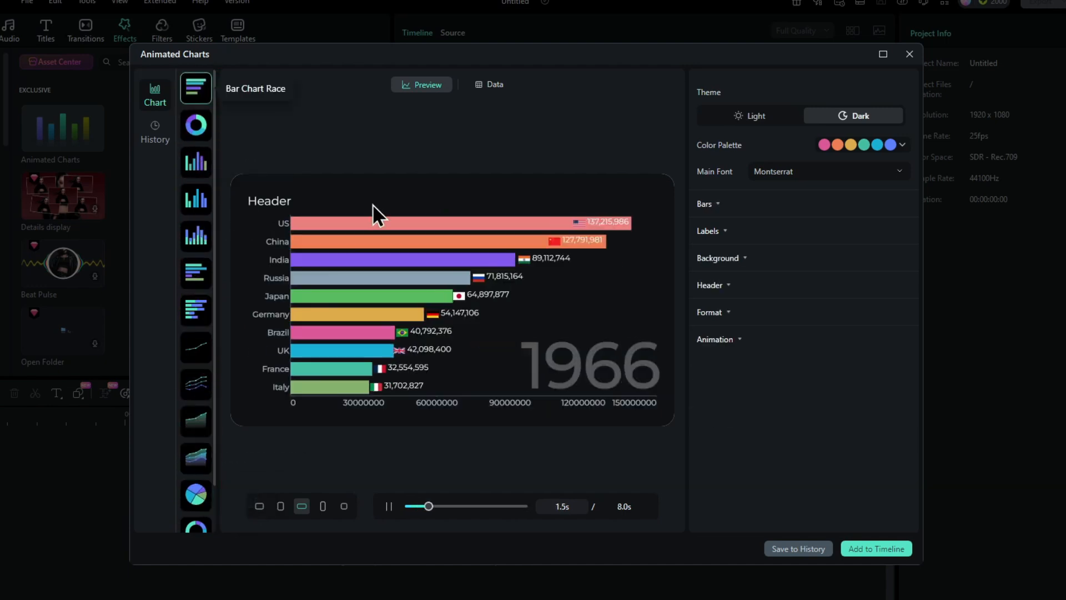
# Step: Choose Donut Chart Race and upload the spreadsheet top_10_youtubers_last_10_years_estimated as its data
pyautogui.click(194, 128)
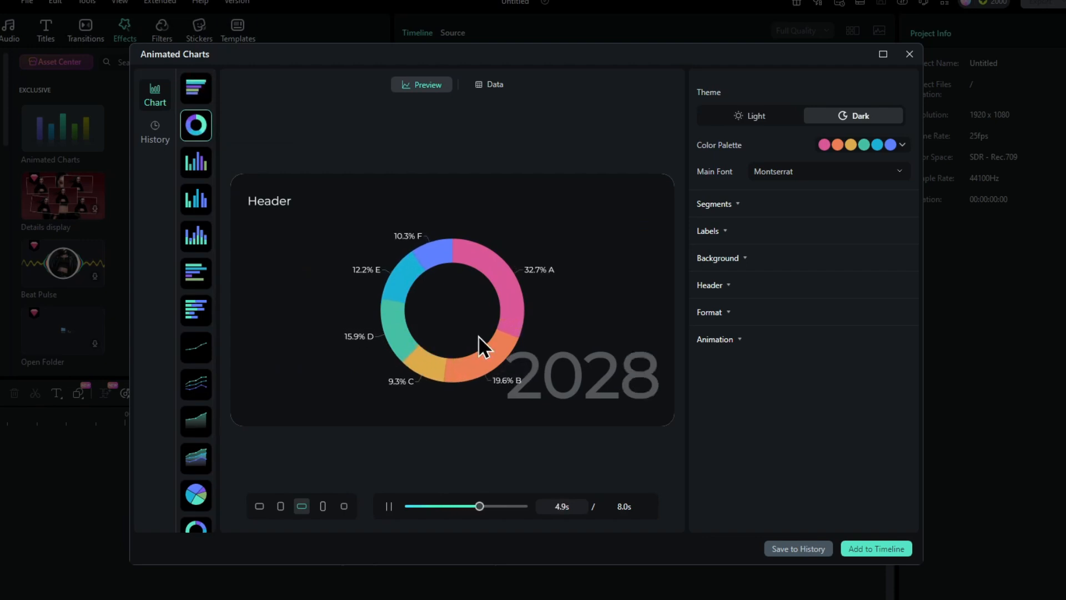
pyautogui.click(489, 92)
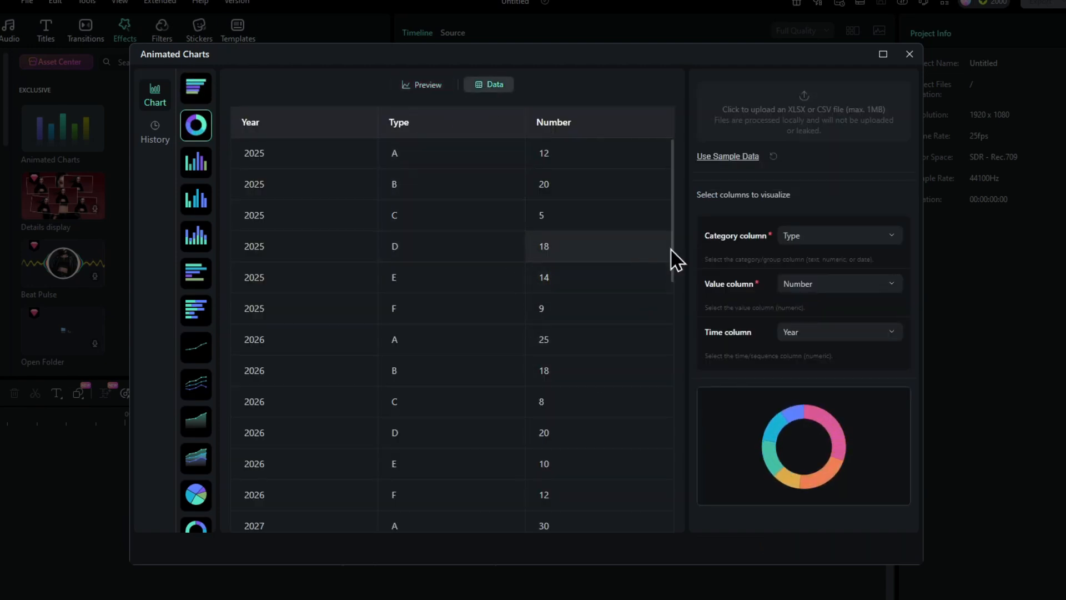
pyautogui.click(799, 108)
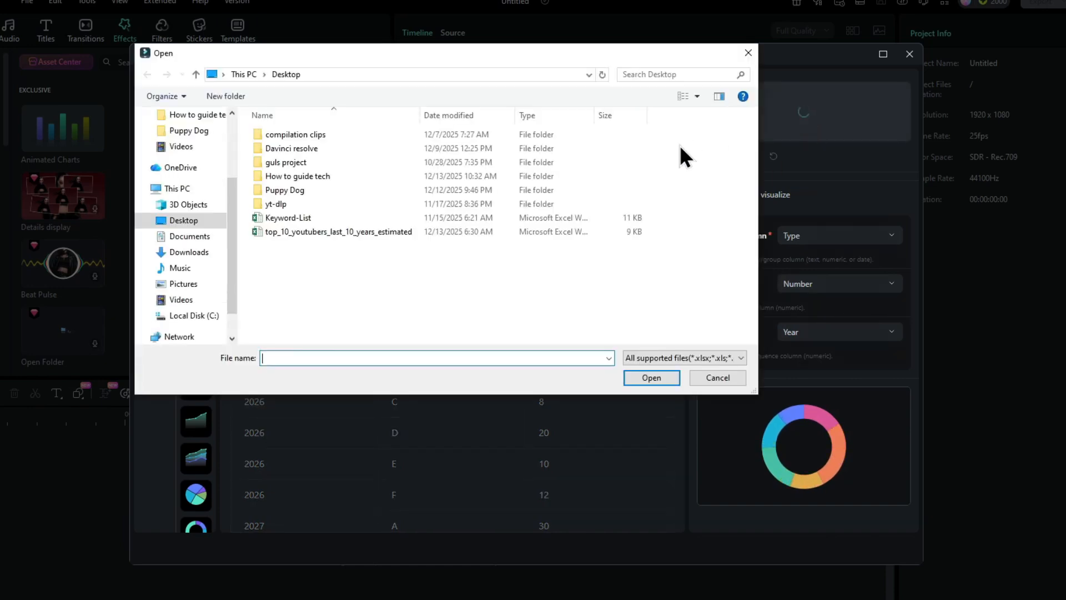
pyautogui.click(334, 233)
pyautogui.click(645, 378)
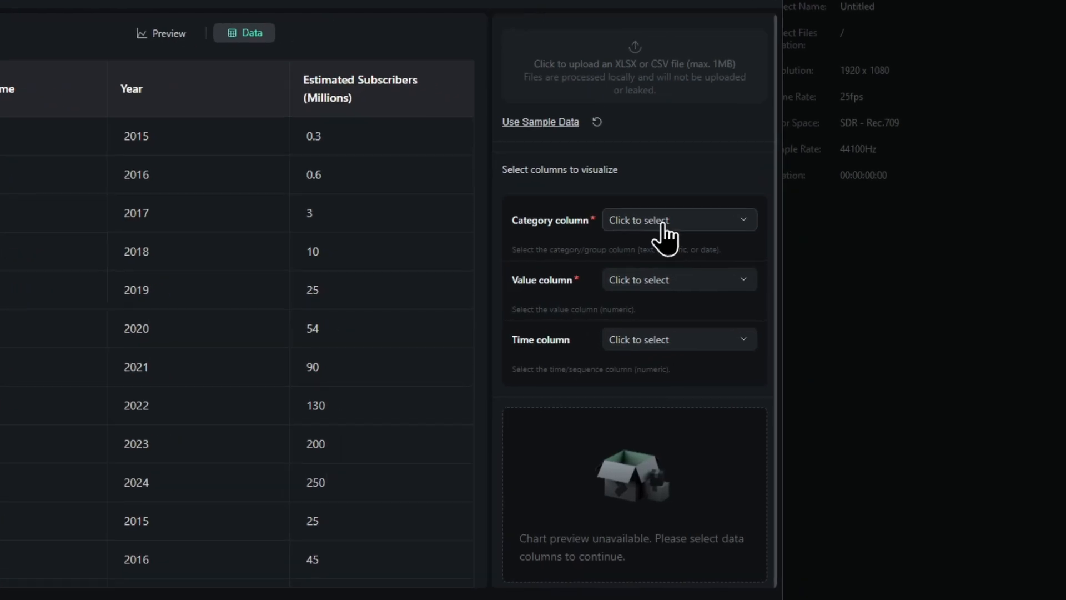
# Step: Map Channel Name as category, Estimated Subscribers (Millions) as value and Year as time, and preview the chart
pyautogui.click(626, 219)
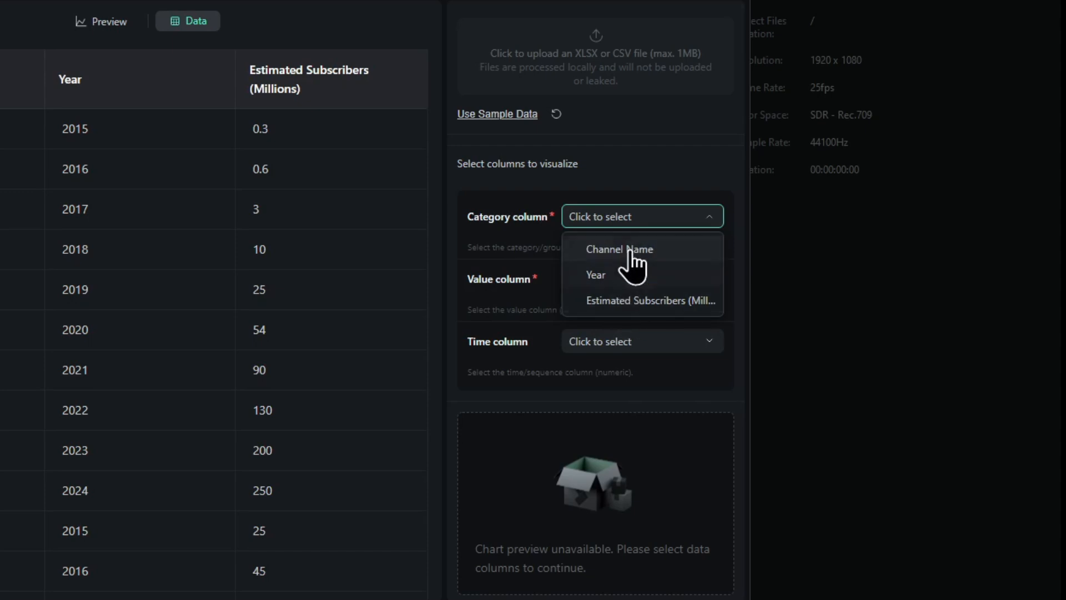
pyautogui.click(631, 249)
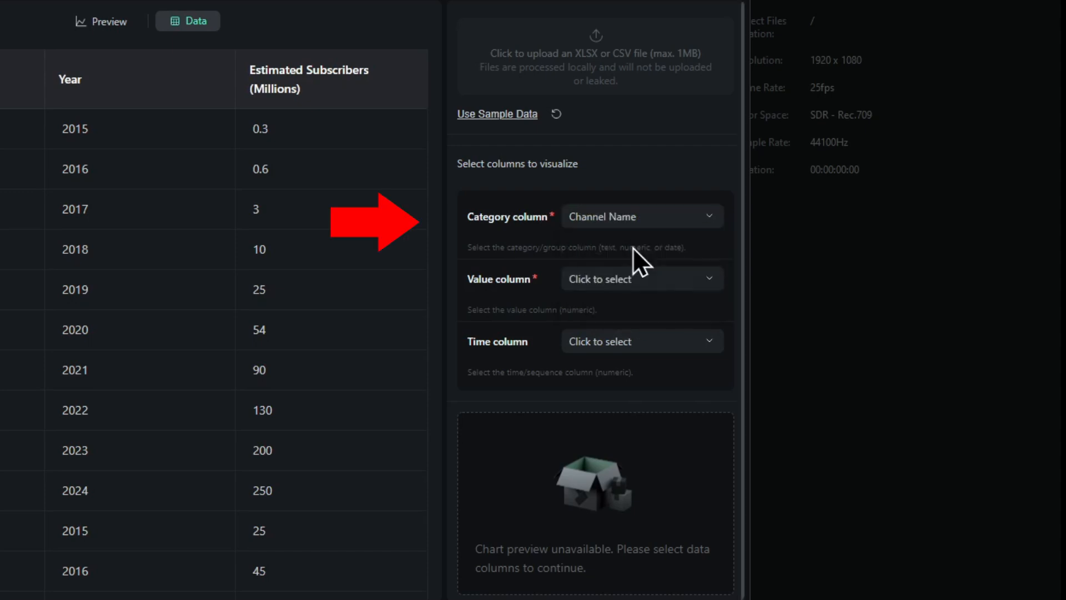
pyautogui.click(627, 285)
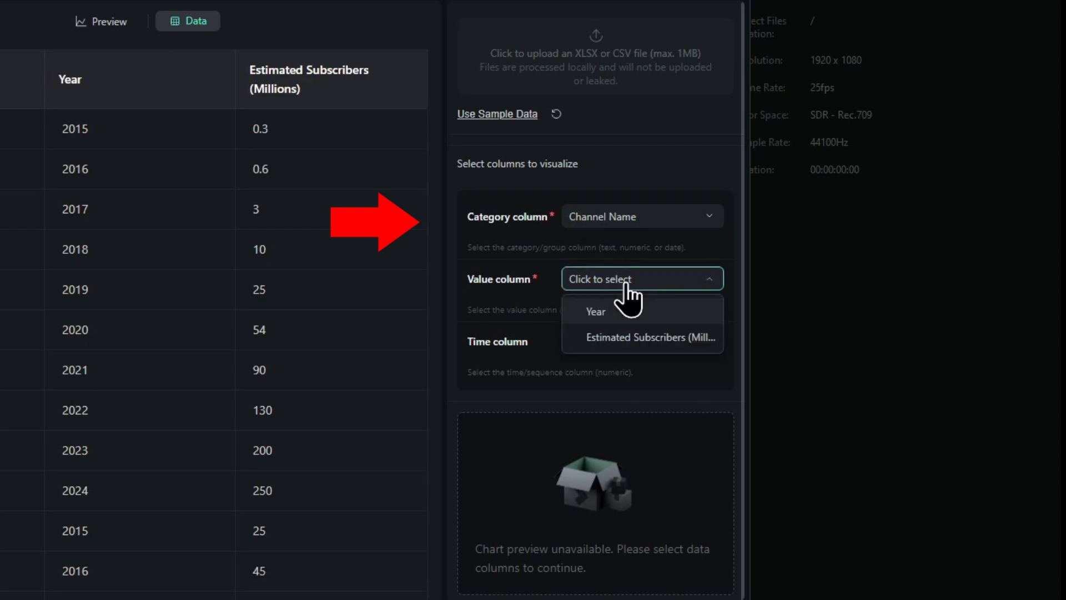
pyautogui.click(631, 337)
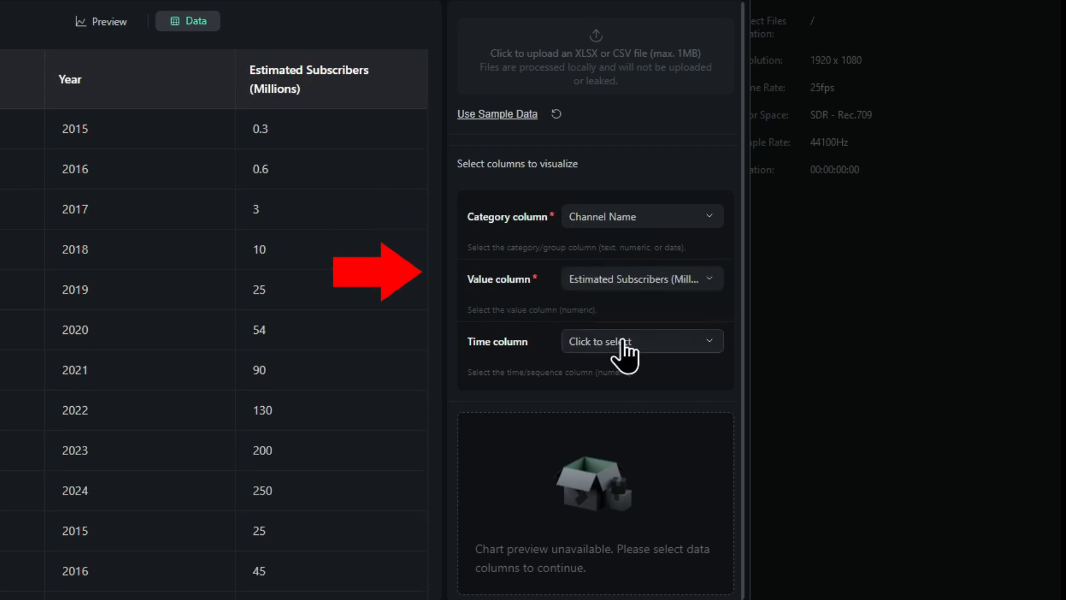
pyautogui.click(625, 342)
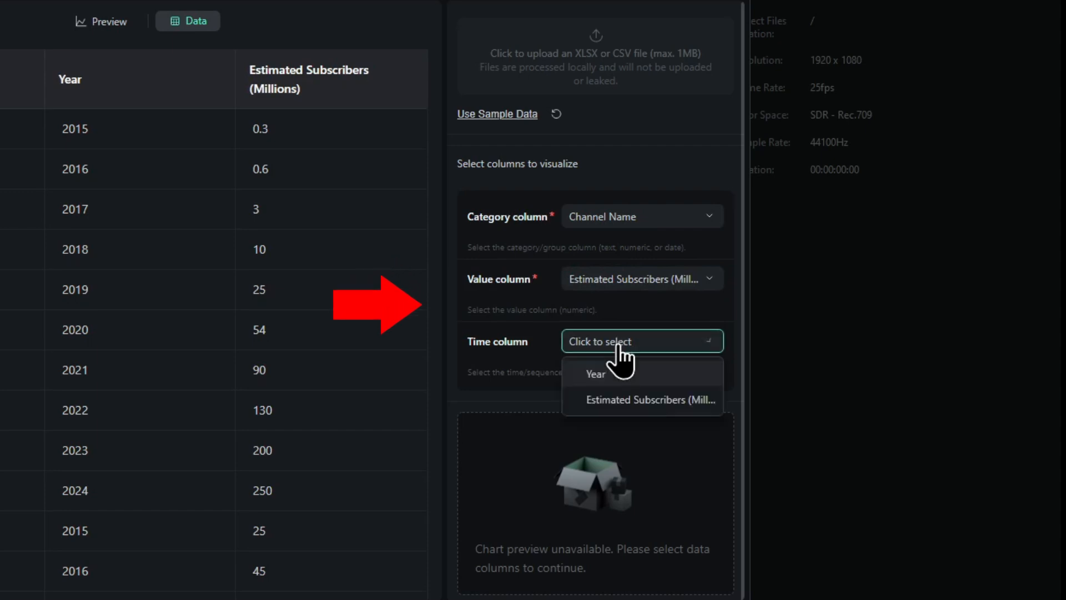
pyautogui.click(610, 378)
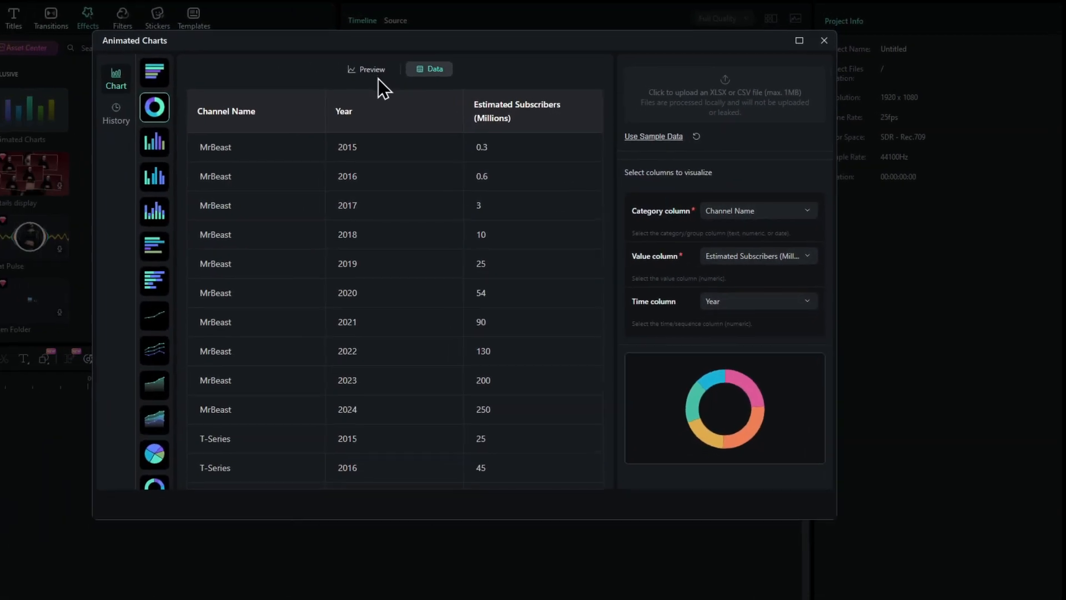
pyautogui.click(373, 71)
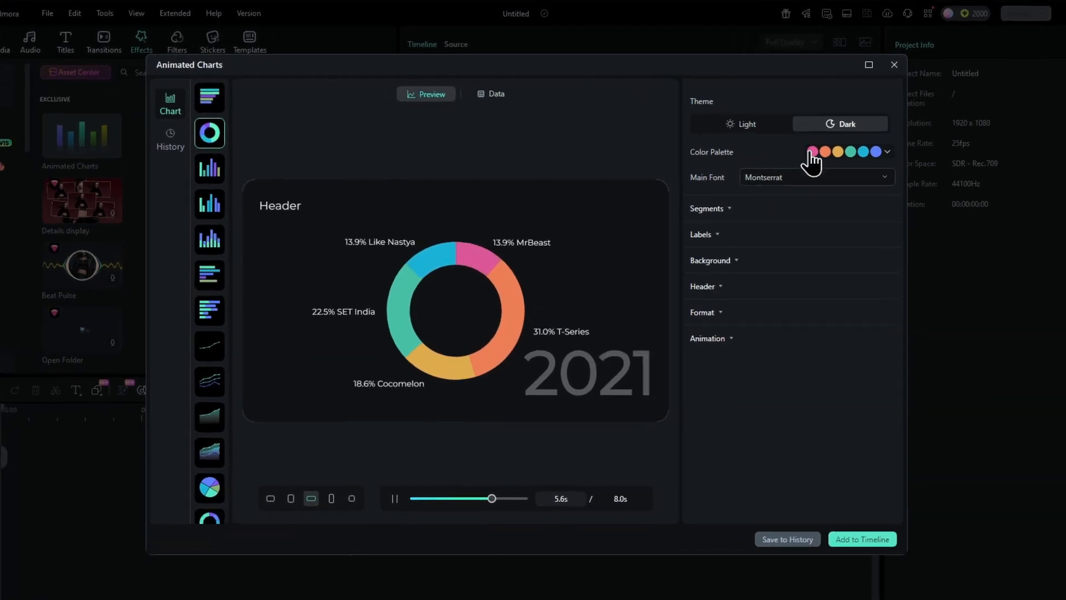
# Step: Try the Light theme on the donut chart, restore the Dark theme and look through the color palettes
pyautogui.click(744, 124)
pyautogui.click(826, 126)
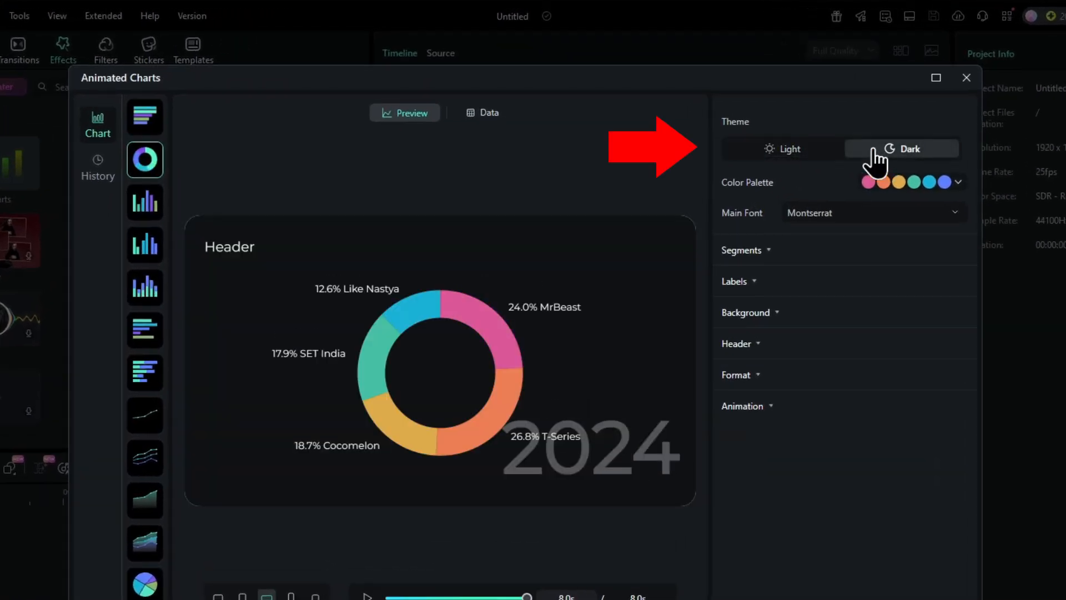
pyautogui.click(910, 183)
pyautogui.click(947, 185)
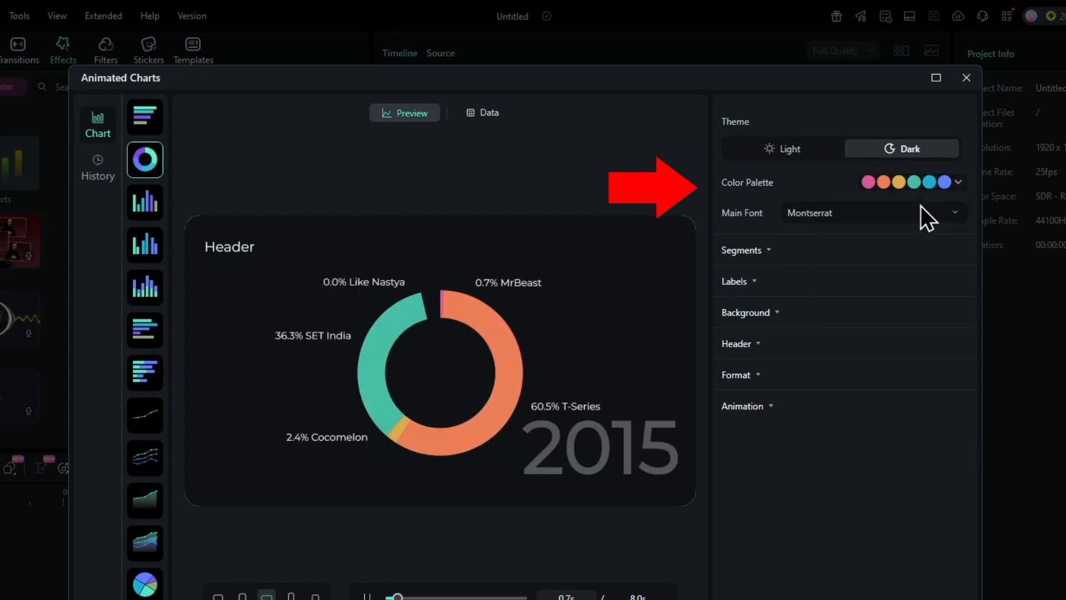
# Step: Set the chart's main font to Roboto
pyautogui.click(922, 214)
pyautogui.moveTo(968, 252); pyautogui.dragTo(959, 332)
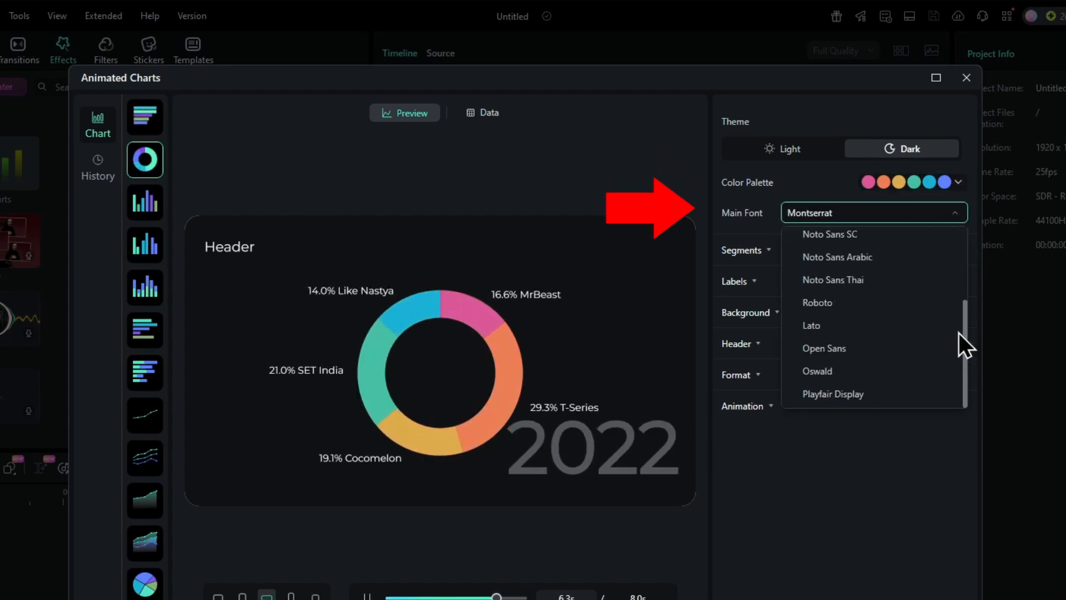
pyautogui.click(852, 305)
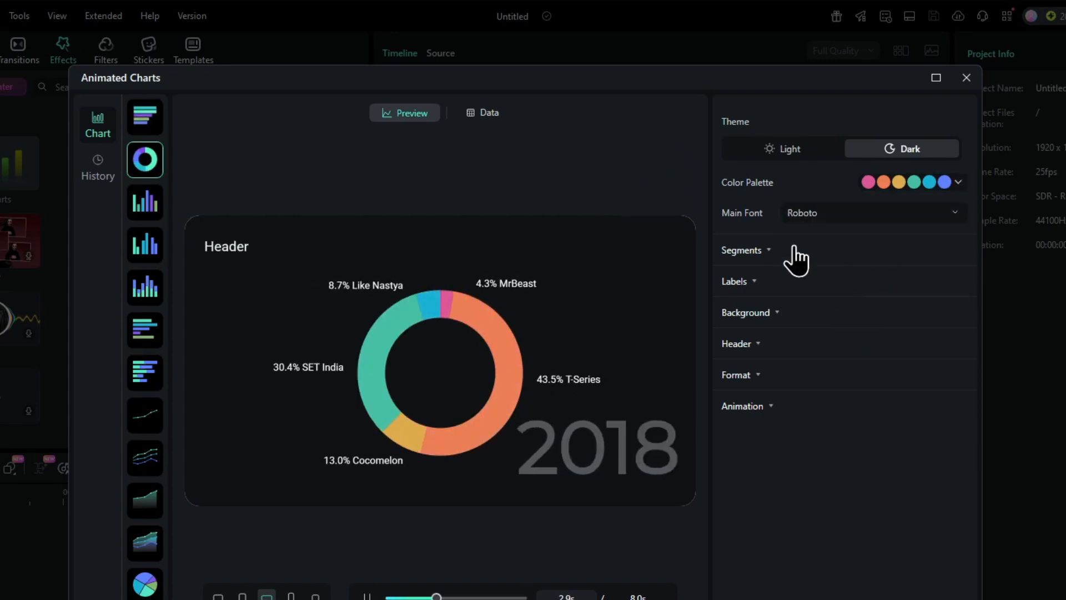
# Step: Set the segments' donut hole to 36 %, with opacity at 100 % and corner curve at 0 px
pyautogui.click(764, 253)
pyautogui.moveTo(912, 281)
pyautogui.moveTo(912, 281)
pyautogui.mouseDown()
pyautogui.moveTo(882, 280)
pyautogui.moveTo(910, 280)
pyautogui.mouseUp()
pyautogui.moveTo(860, 312); pyautogui.dragTo(809, 383)
# Step: Change the MrBeast segment's fill to the solid pink F61283FF and try adding an icon to it
pyautogui.click(878, 478)
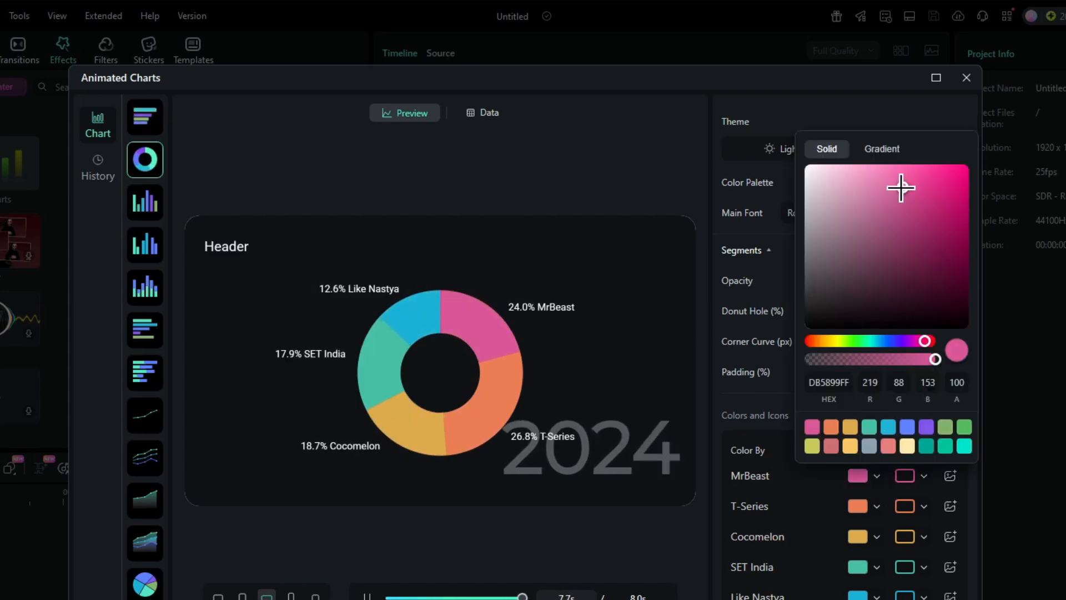
pyautogui.moveTo(900, 186); pyautogui.dragTo(957, 170)
pyautogui.click(950, 475)
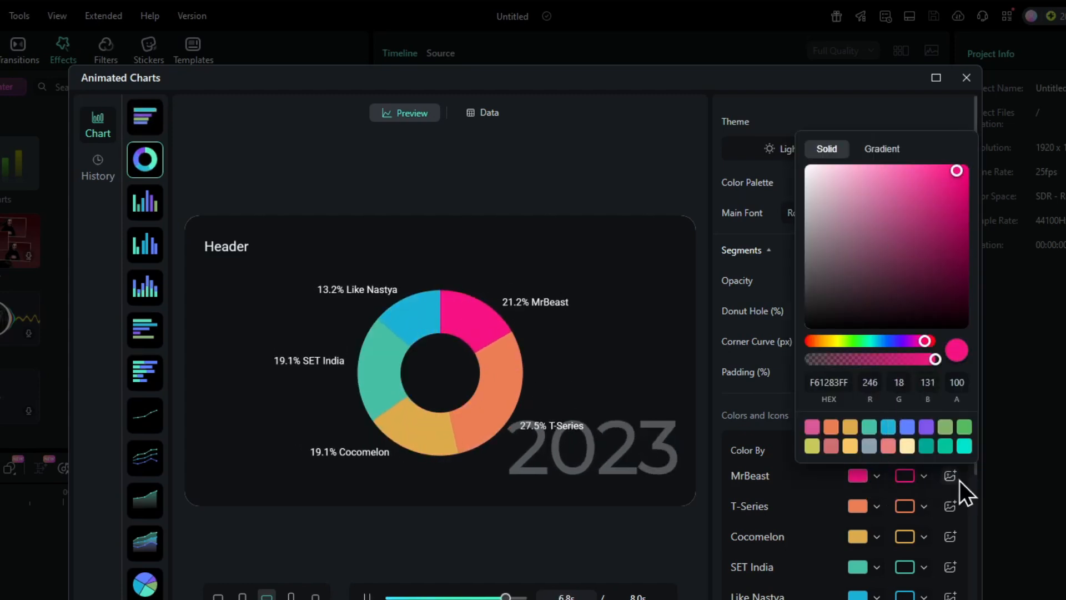
pyautogui.click(753, 452)
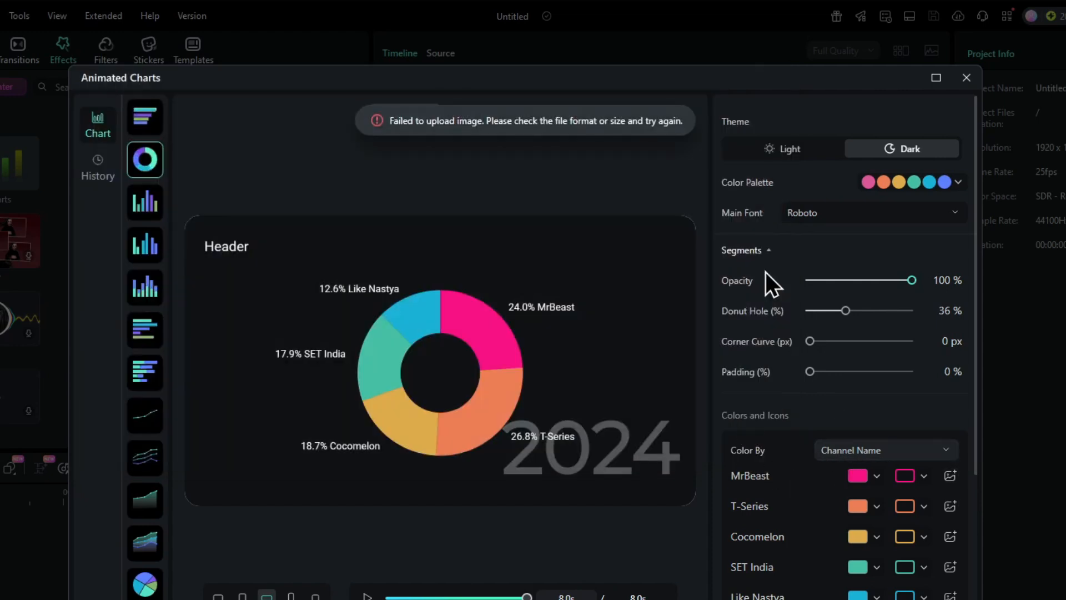
pyautogui.click(759, 251)
# Step: Open the label settings, try matching the label text to the series color, and look through the font and size options
pyautogui.click(753, 282)
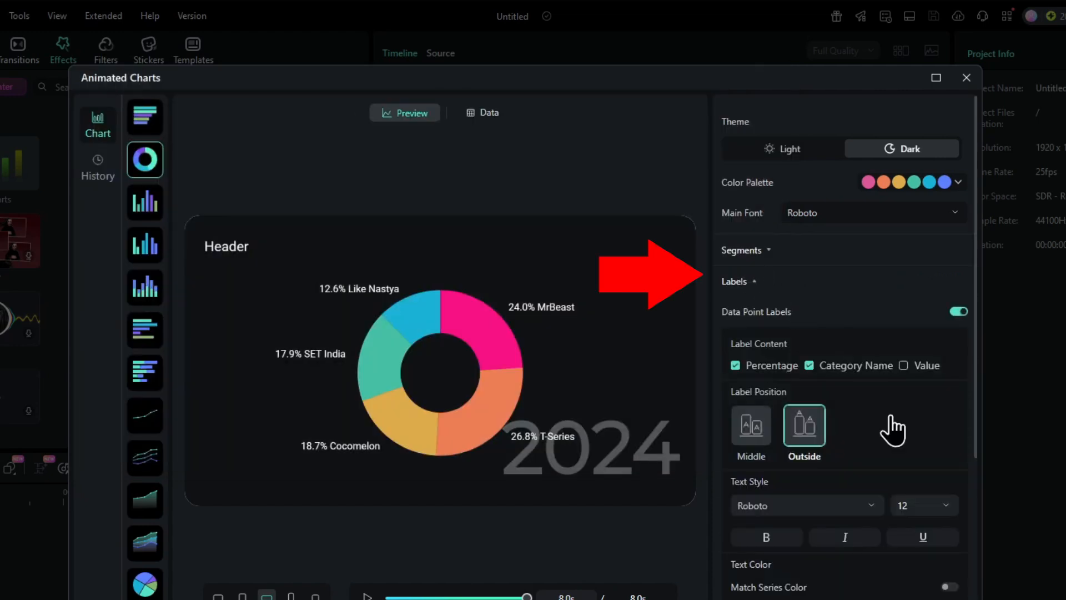
pyautogui.scroll(-3, 978, 474)
pyautogui.scroll(-3, 978, 511)
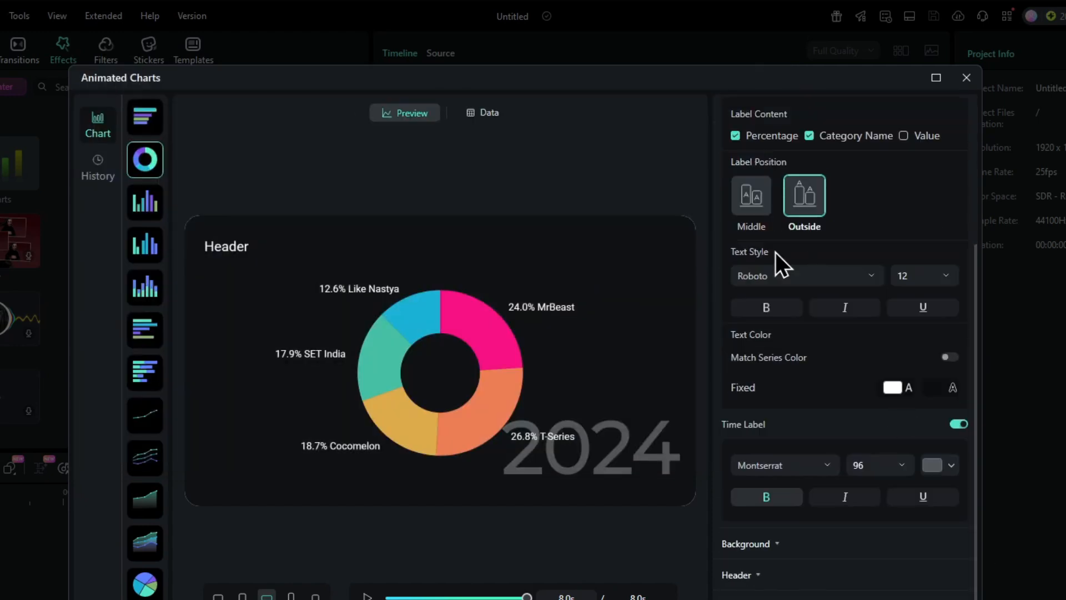
pyautogui.click(948, 358)
pyautogui.click(949, 357)
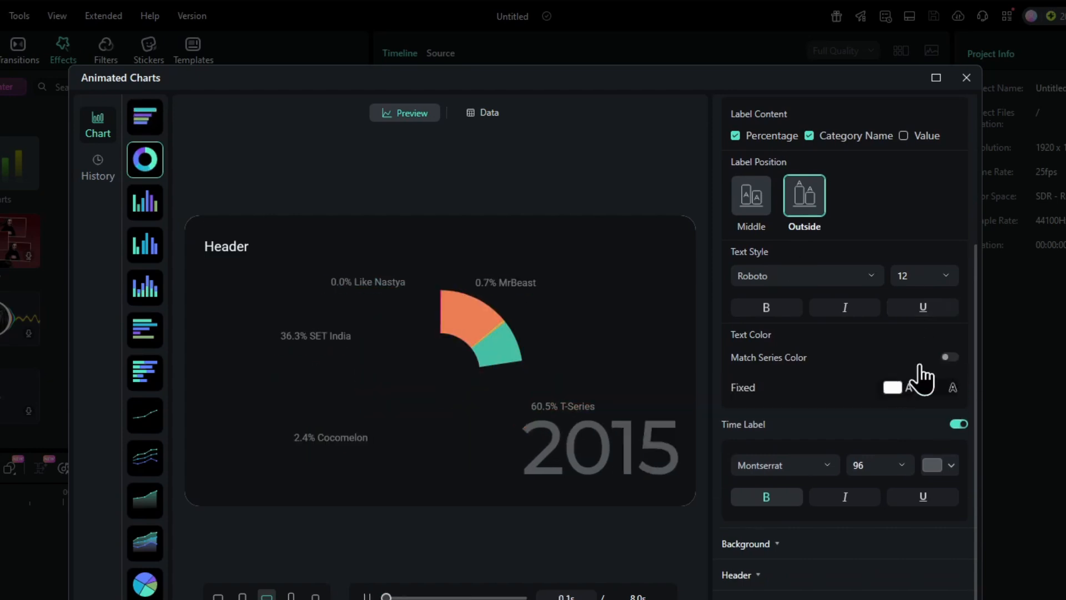
pyautogui.click(871, 276)
pyautogui.click(926, 276)
pyautogui.click(807, 214)
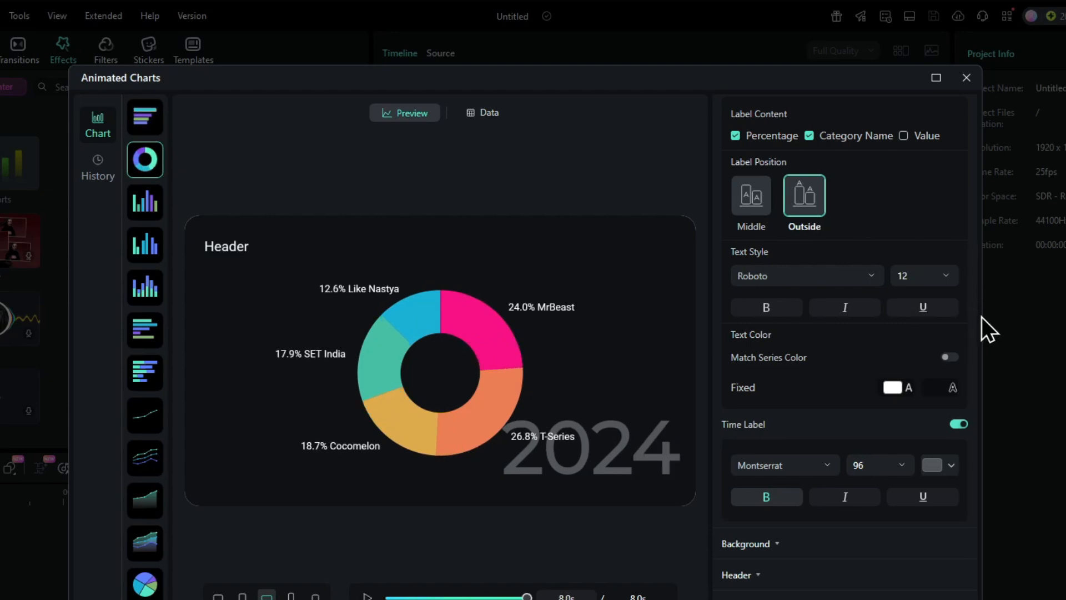
# Step: Set the data point labels to show the category name and value without the percentage
pyautogui.scroll(3, 978, 257)
pyautogui.click(903, 282)
pyautogui.click(735, 281)
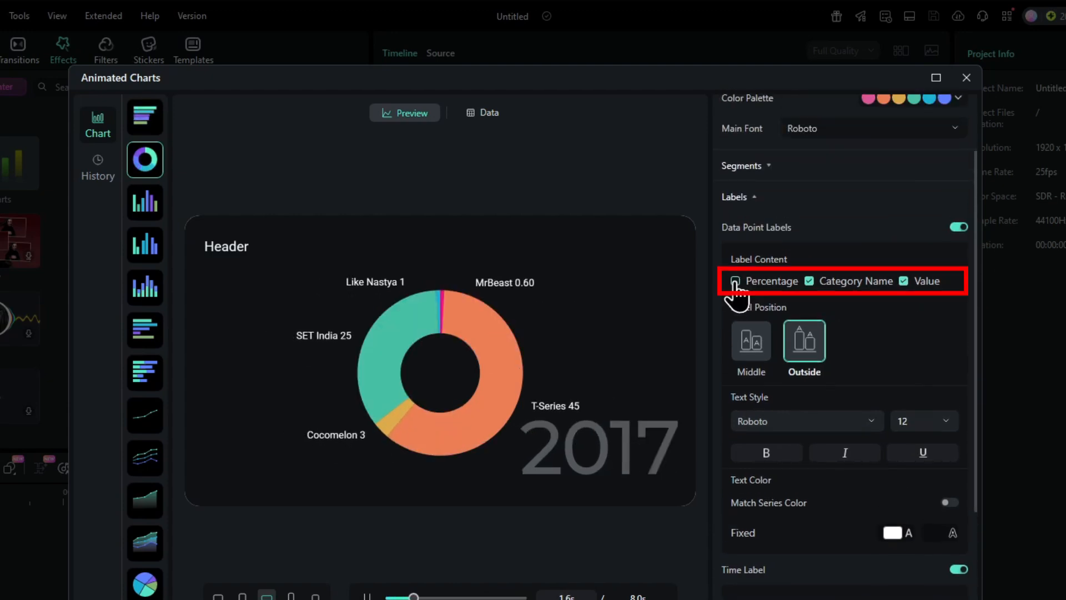
pyautogui.click(736, 281)
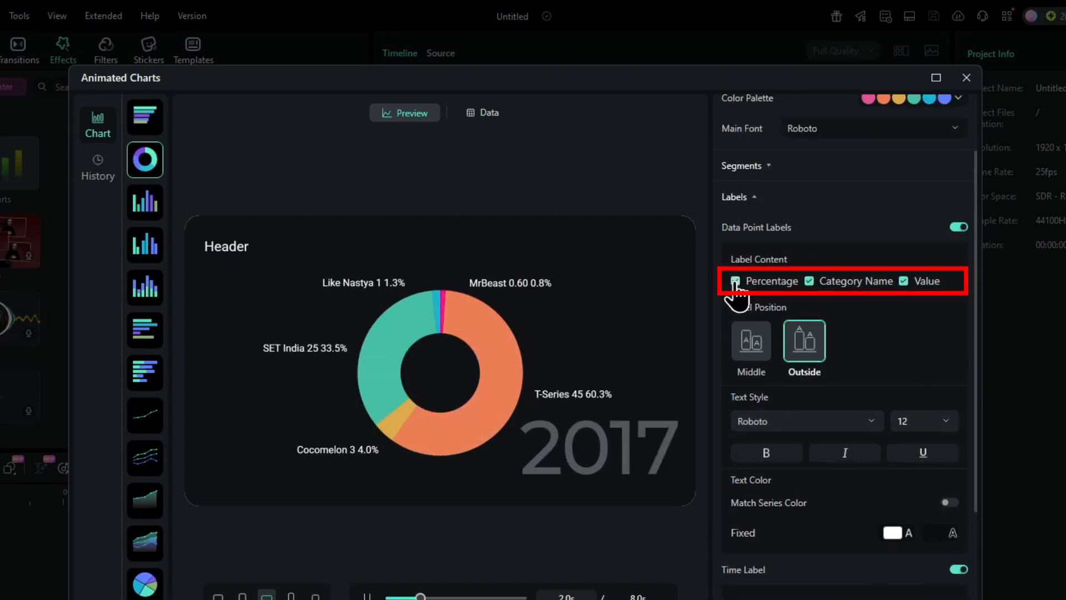
pyautogui.click(735, 281)
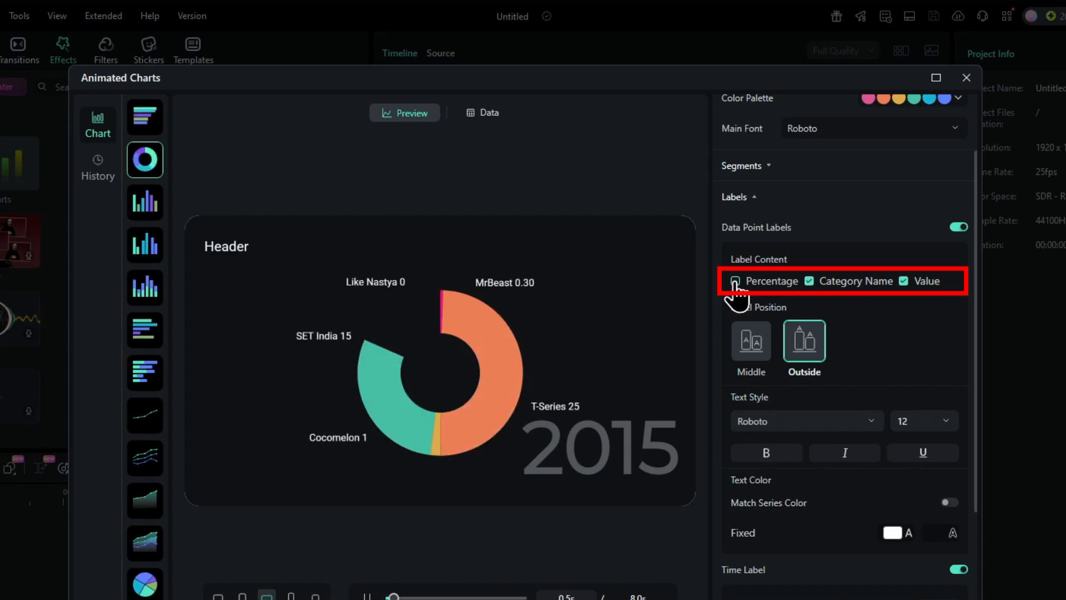
pyautogui.click(739, 198)
# Step: Adjust the canvas background to a dark gray color with 100 % opacity
pyautogui.click(778, 316)
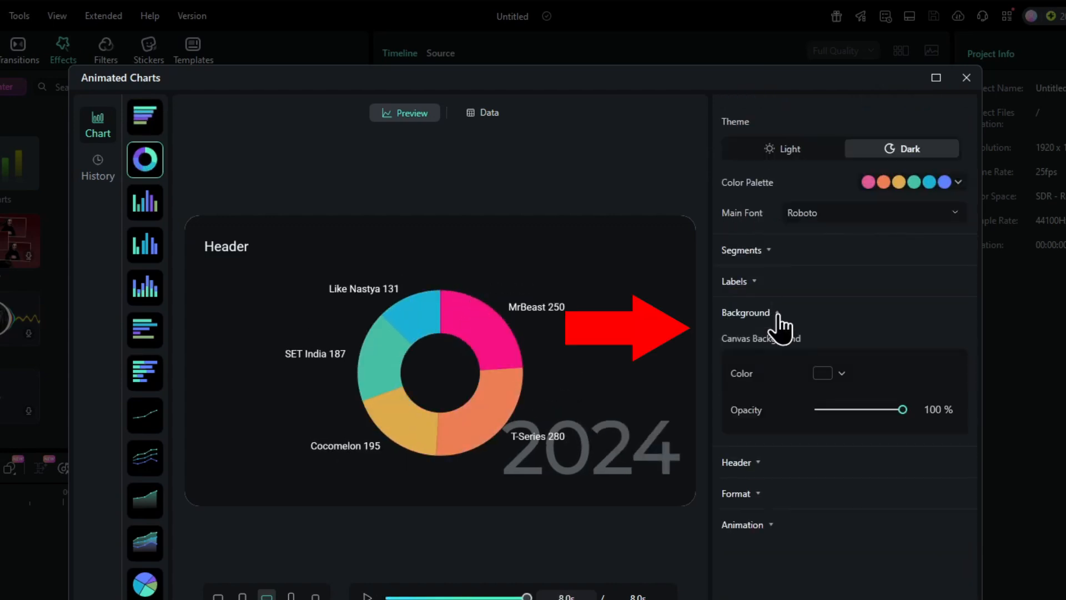
pyautogui.click(837, 377)
pyautogui.moveTo(676, 517)
pyautogui.mouseDown()
pyautogui.moveTo(783, 471)
pyautogui.moveTo(786, 507)
pyautogui.moveTo(720, 489)
pyautogui.moveTo(678, 507)
pyautogui.mouseUp()
pyautogui.click(887, 434)
pyautogui.moveTo(904, 409)
pyautogui.mouseDown()
pyautogui.moveTo(869, 408)
pyautogui.moveTo(905, 409)
pyautogui.mouseUp()
# Step: Replace the chart's header text with "Top !0 Youtubers"
pyautogui.click(797, 464)
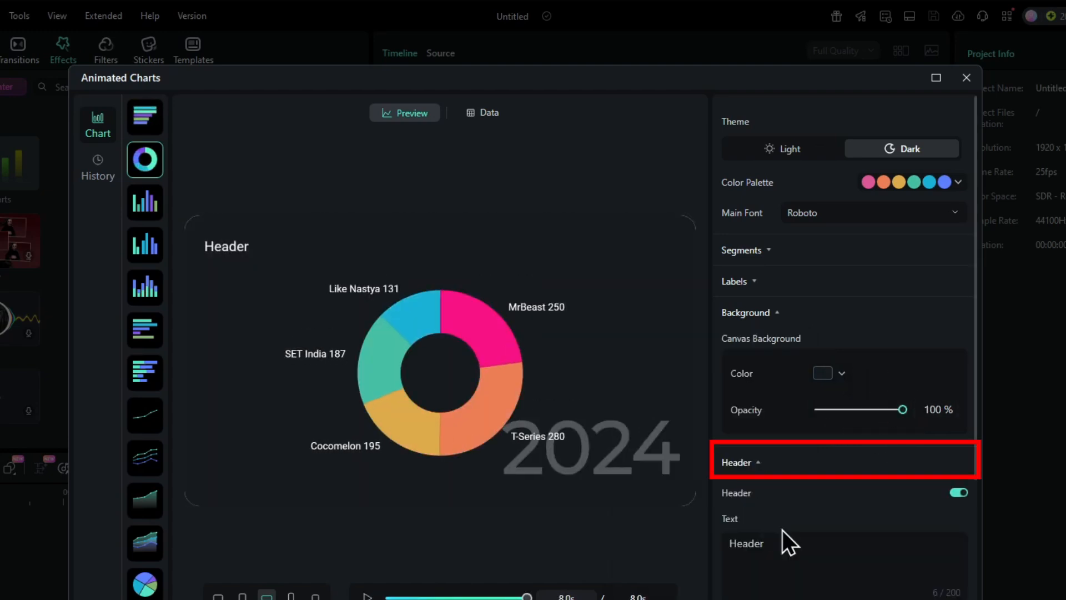
pyautogui.click(779, 544)
pyautogui.press('BackSpace')
pyautogui.press('BackSpace')
pyautogui.press('BackSpace')
pyautogui.press('BackSpace')
pyautogui.press('BackSpace')
pyautogui.press('BackSpace')
pyautogui.write('Top !0 Youtubers')
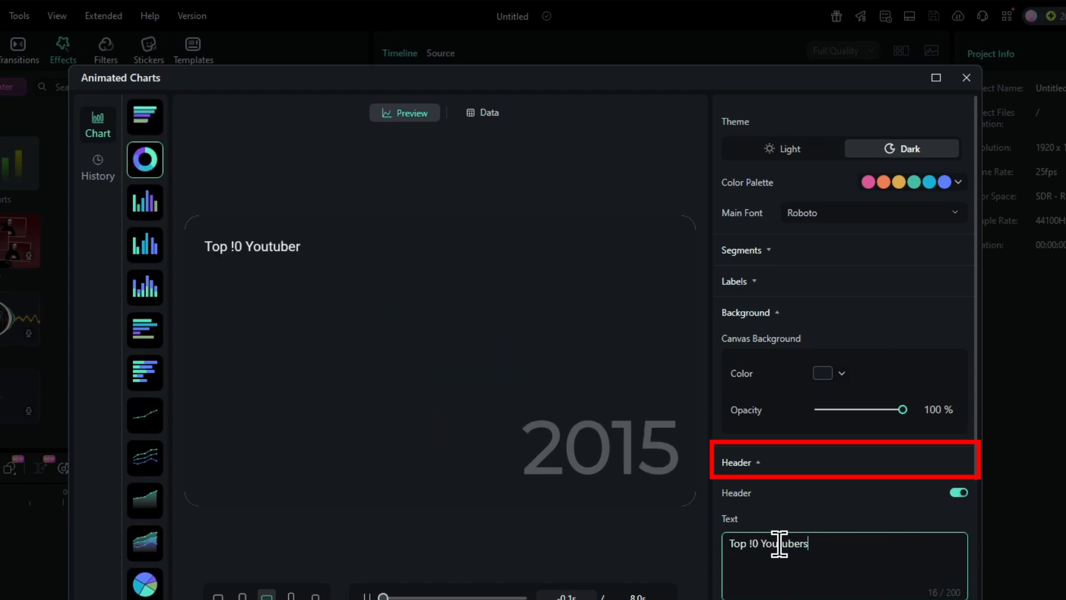
pyautogui.scroll(-1, 850, 344)
pyautogui.click(867, 253)
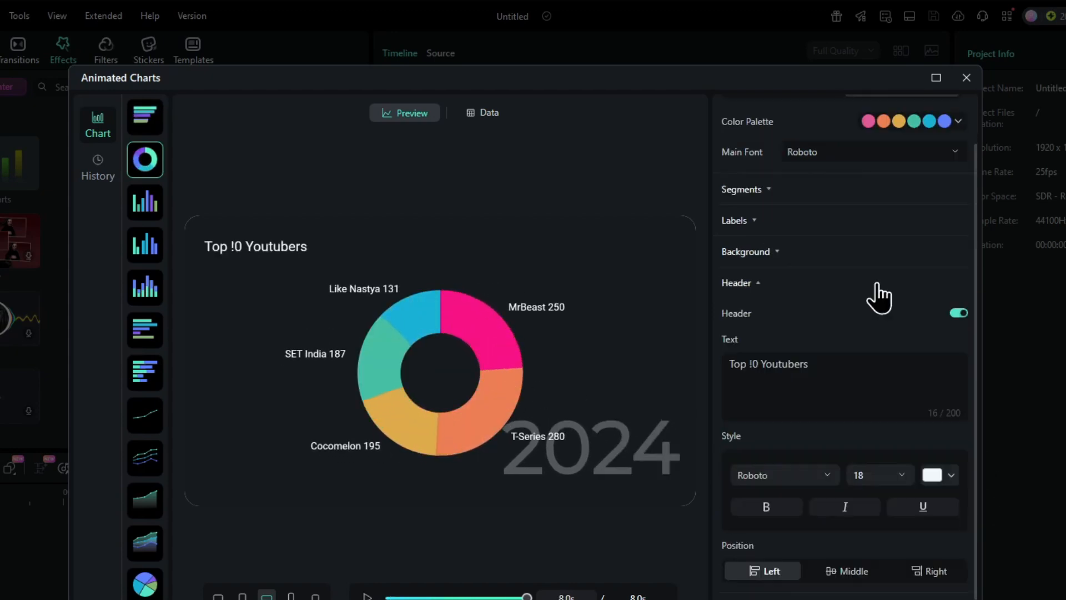
# Step: Align the chart's header text to the middle
pyautogui.click(845, 571)
pyautogui.click(739, 283)
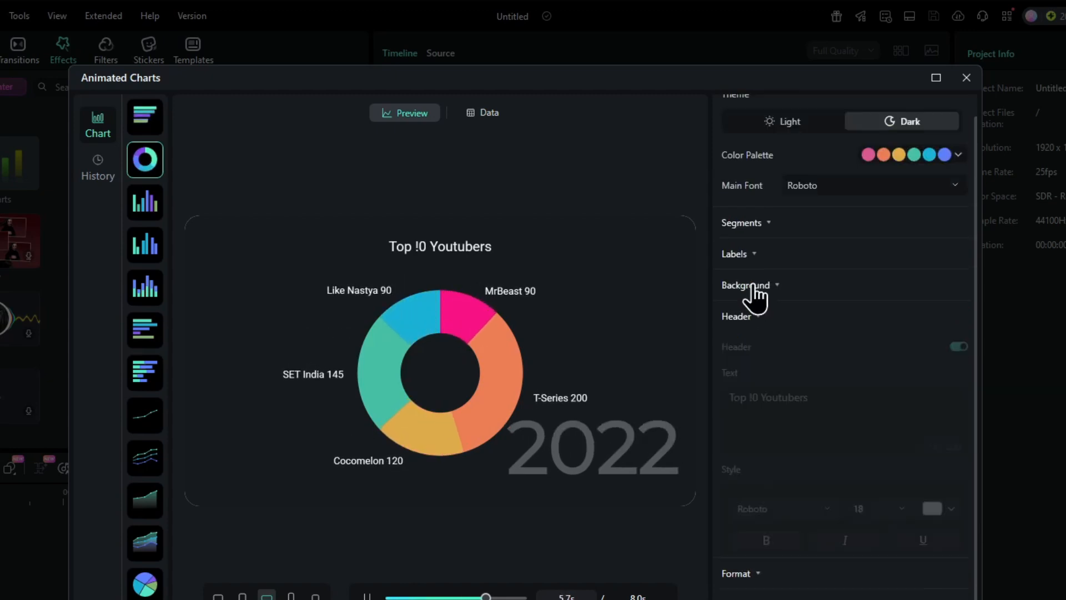
# Step: Try the prefix "aba" in the chart's number format, look at the unit conversion setting, and clear the prefix
pyautogui.click(744, 376)
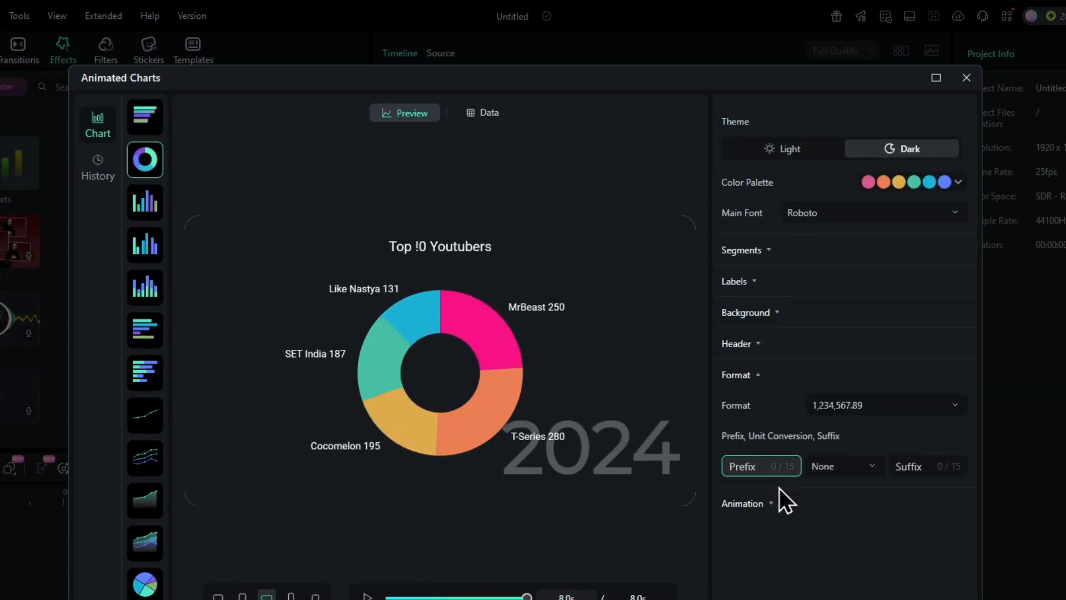
pyautogui.click(767, 467)
pyautogui.write('aba')
pyautogui.click(883, 472)
pyautogui.doubleClick(739, 467)
pyautogui.press('BackSpace')
pyautogui.click(745, 375)
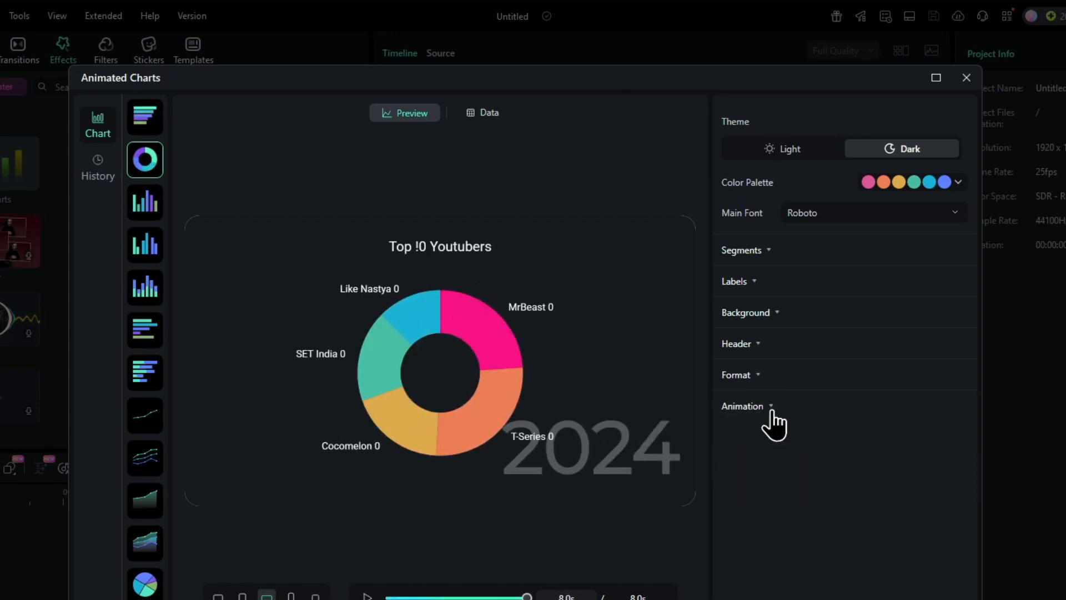
# Step: Set the chart's animation duration to 30000 and add the chart to the timeline
pyautogui.moveTo(810, 436)
pyautogui.mouseDown()
pyautogui.moveTo(832, 436)
pyautogui.moveTo(810, 436)
pyautogui.mouseUp()
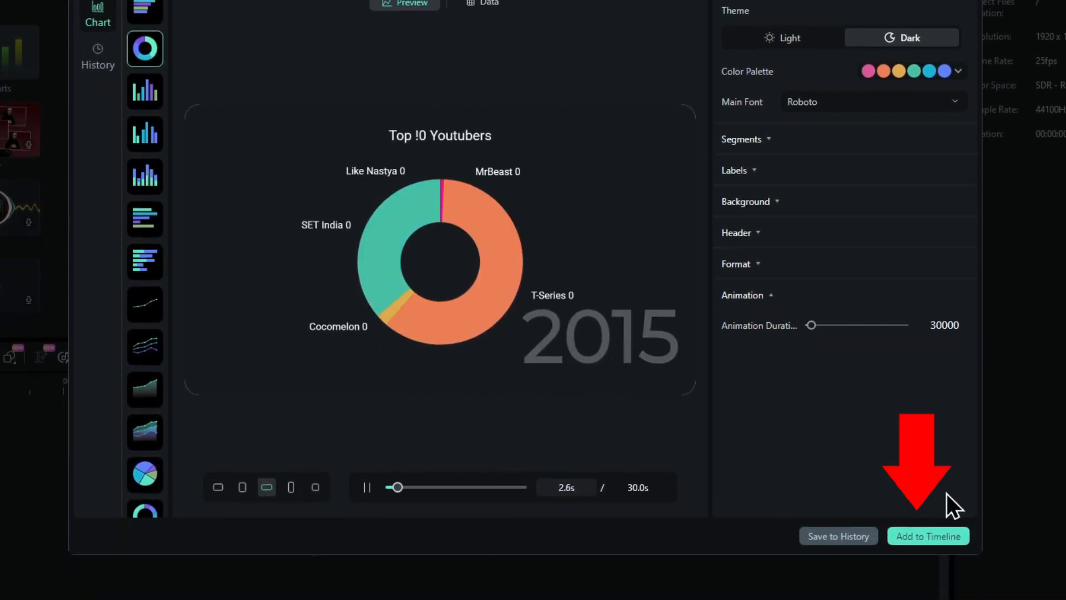
pyautogui.click(926, 536)
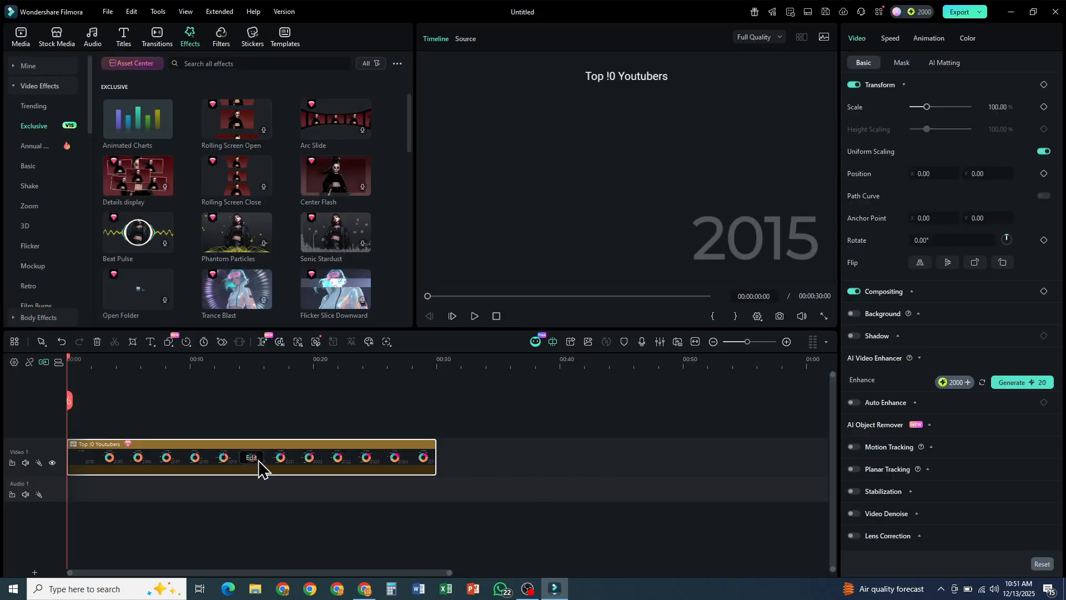
# Step: Preview the chart clip at about 9 seconds, try trimming its end, and look through its speed options
pyautogui.moveTo(158, 360); pyautogui.dragTo(185, 360)
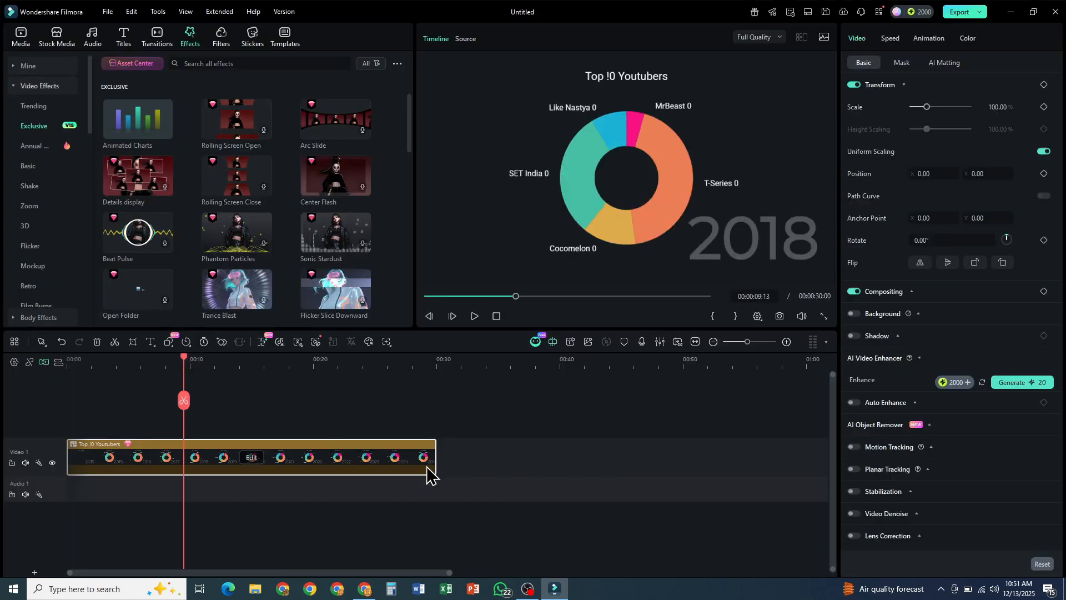
pyautogui.moveTo(435, 460)
pyautogui.mouseDown()
pyautogui.moveTo(405, 457)
pyautogui.moveTo(427, 455)
pyautogui.mouseUp()
pyautogui.click(186, 342)
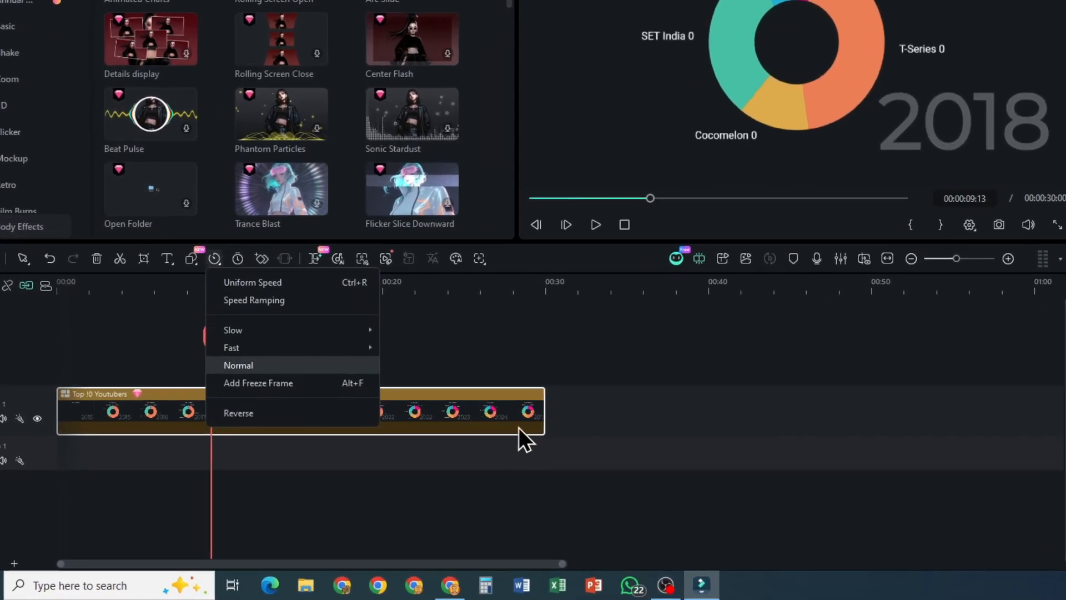
pyautogui.click(549, 436)
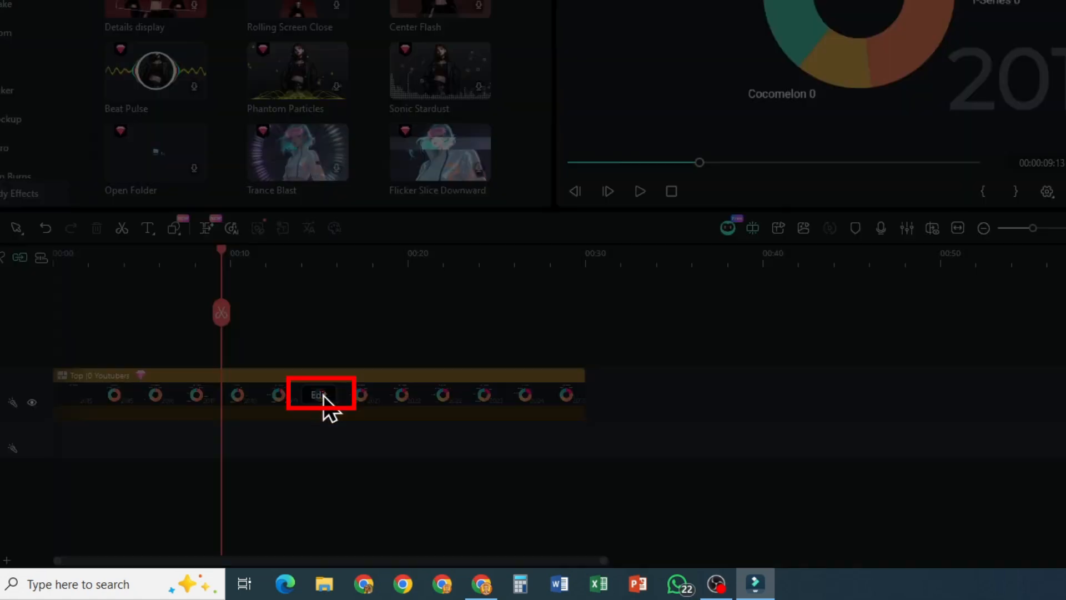
# Step: Reopen the timeline's chart clip for editing, correct its header to "Top 10 Youtubers", and add it back to the timeline
pyautogui.click(321, 395)
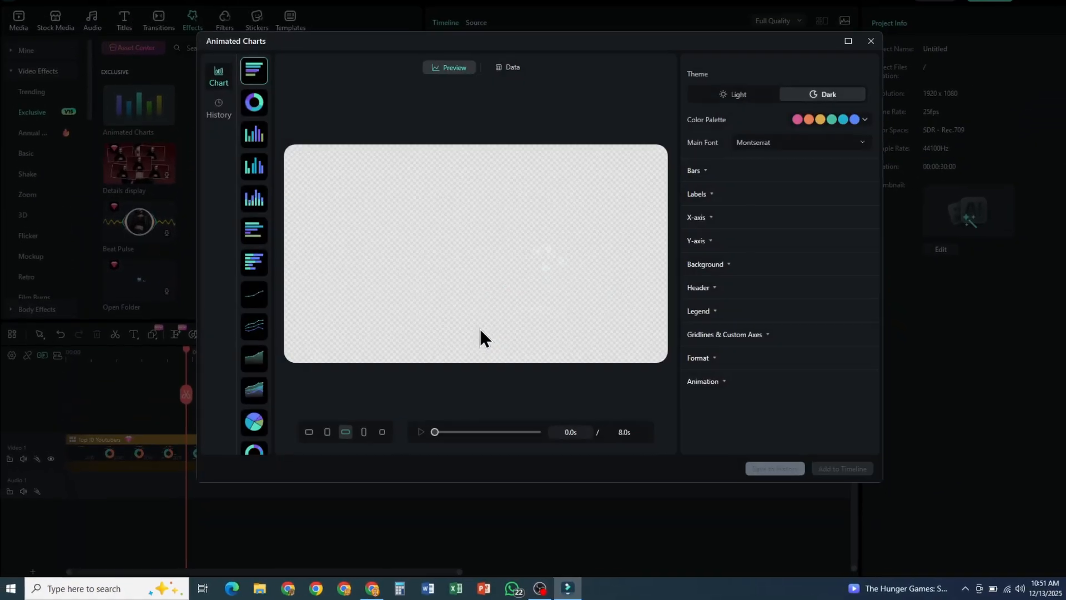
pyautogui.click(690, 251)
pyautogui.click(696, 314)
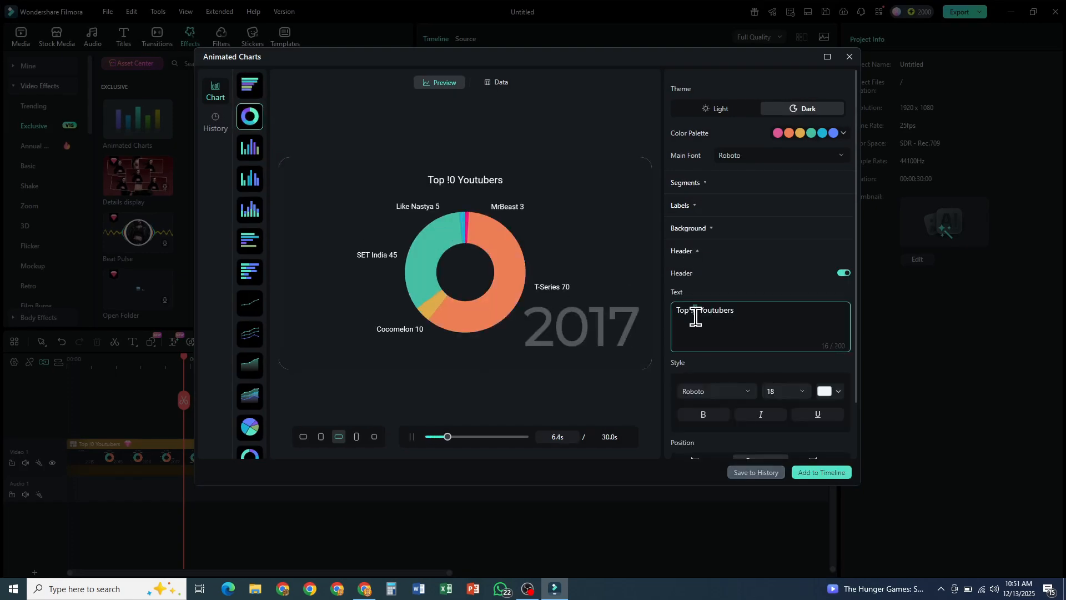
pyautogui.press('BackSpace')
pyautogui.press('BackSpace')
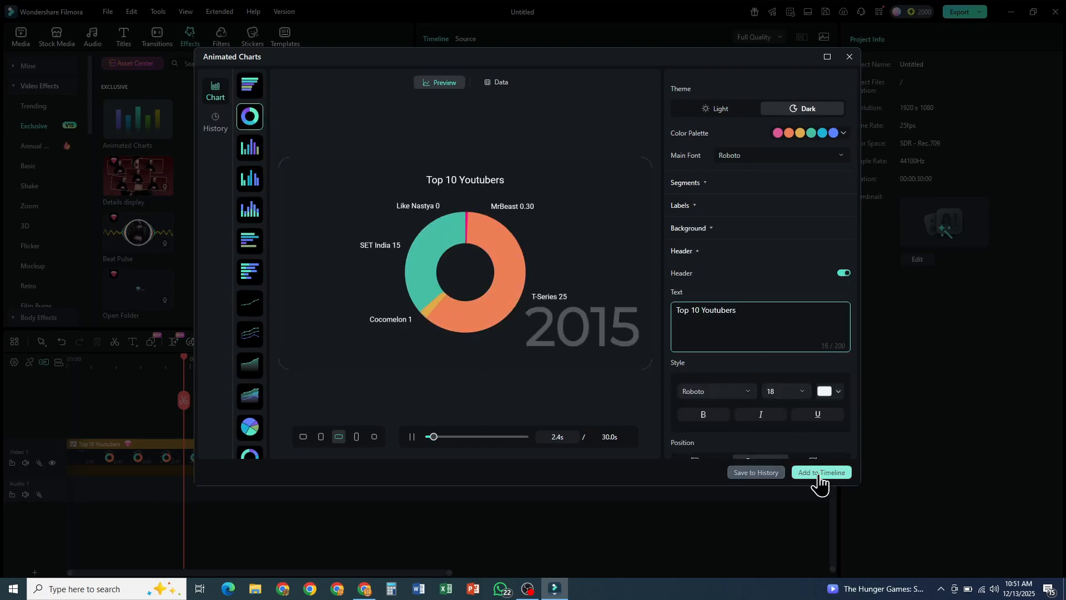
pyautogui.click(820, 474)
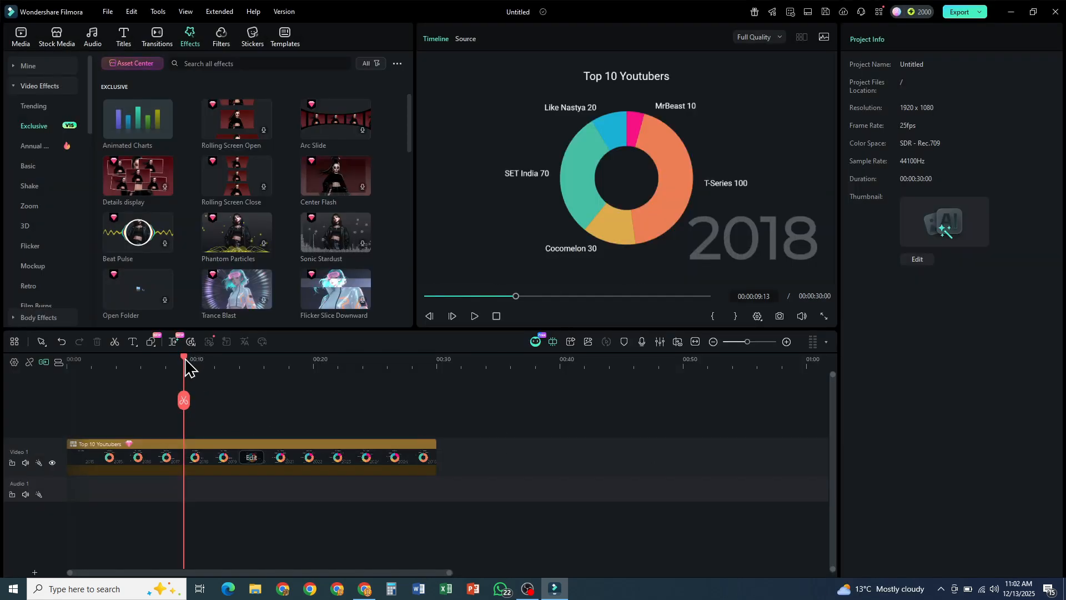
pyautogui.moveTo(240, 369); pyautogui.dragTo(180, 384)
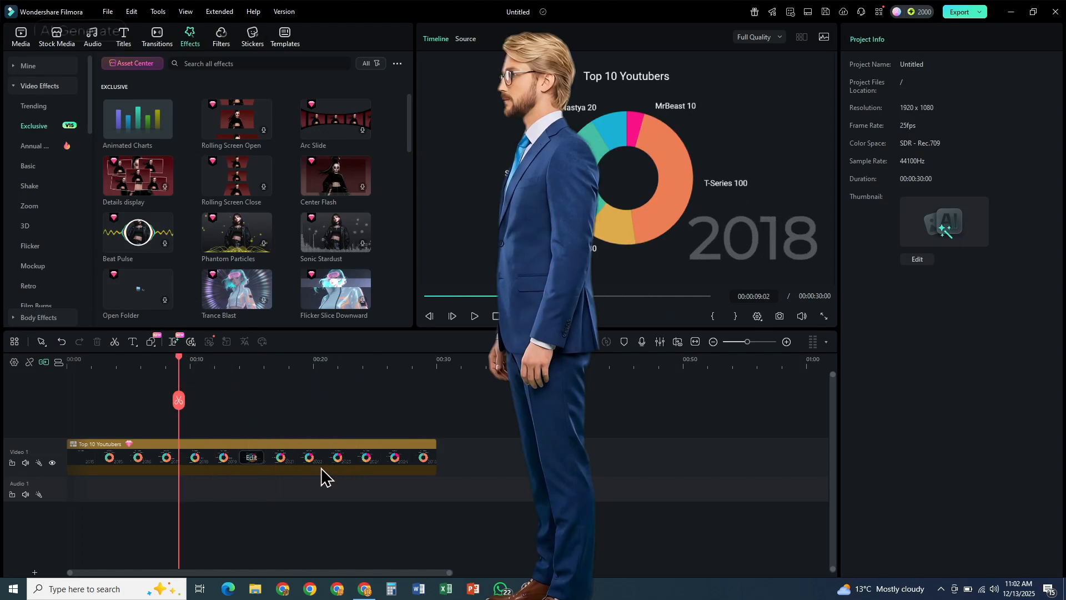